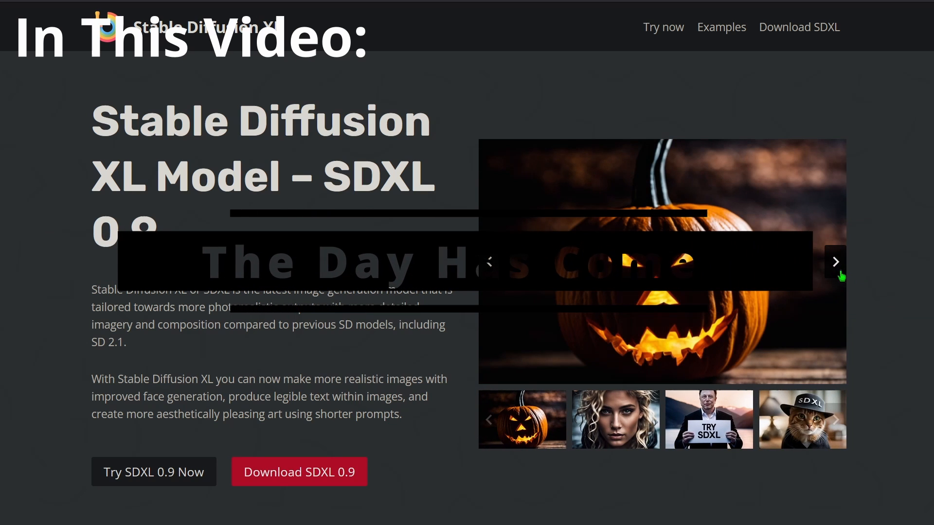
- Highlight the 1.5.0 version number and the SD XL support note requiring --no-half-vae
{"action": "left_click", "coordinate": [837, 262]}
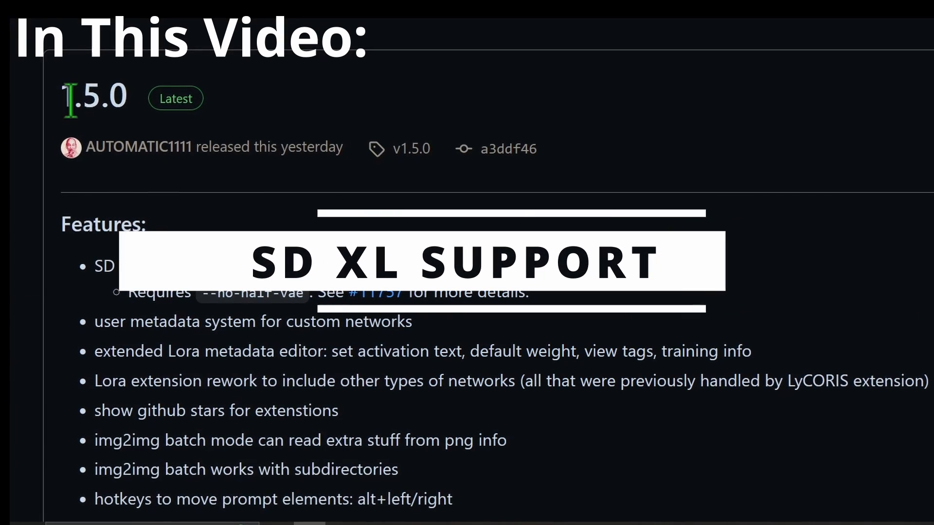
{"action": "left_click_drag", "start_coordinate": [73, 98], "coordinate": [129, 98]}
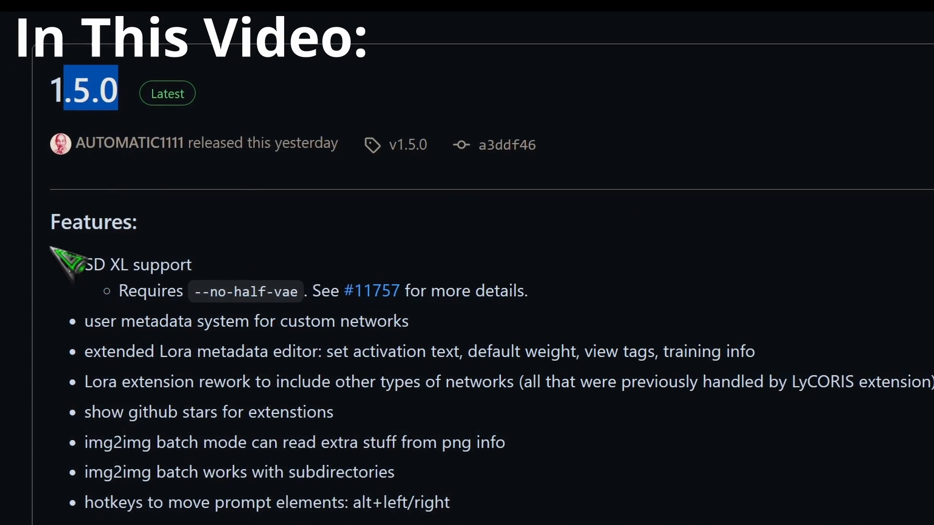
{"action": "mouse_move", "coordinate": [75, 264]}
{"action": "left_mouse_down"}
{"action": "mouse_move", "coordinate": [587, 324]}
{"action": "mouse_move", "coordinate": [606, 303]}
{"action": "left_mouse_up"}
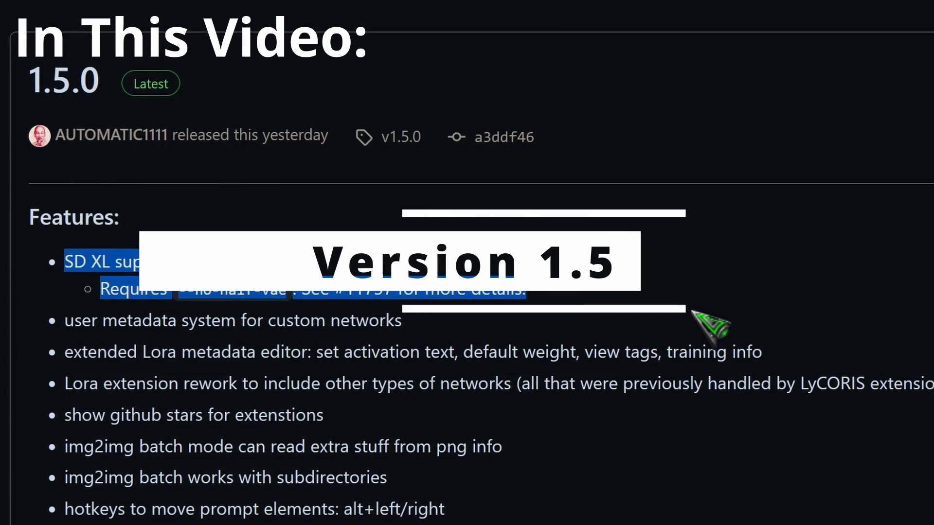
{"action": "scroll", "coordinate": [711, 325], "scroll_direction": "down", "scroll_amount": 2}
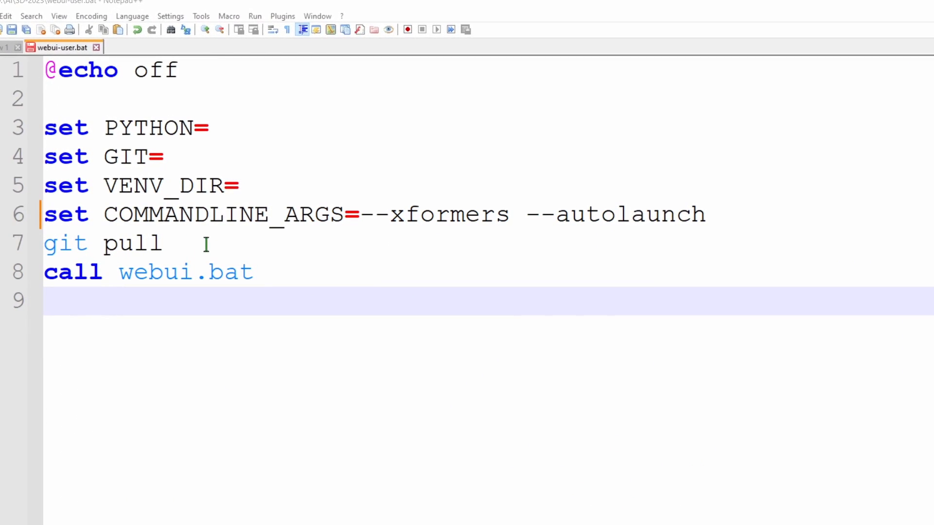
- Review the git pull line and append --no-half-vae to the COMMANDLINE_ARGS after --xformers --autolaunch
{"action": "left_click_drag", "start_coordinate": [219, 240], "coordinate": [28, 241]}
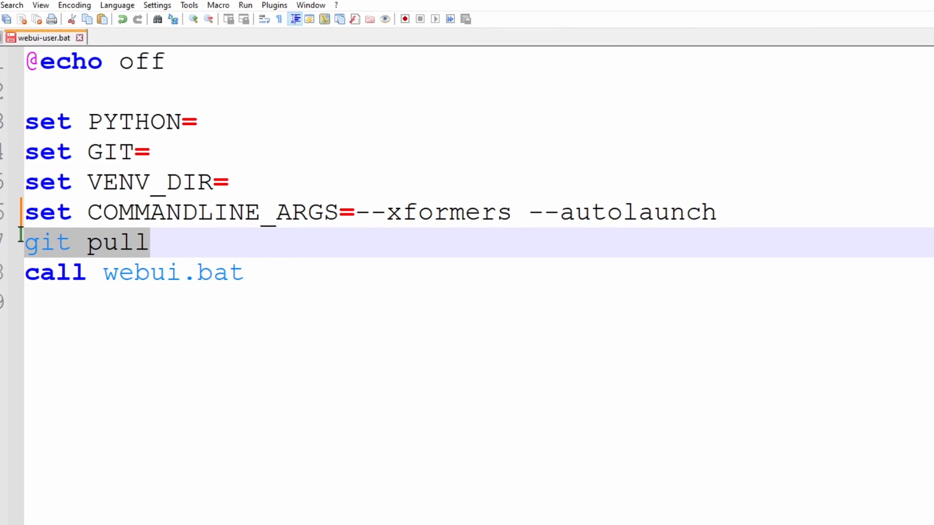
{"action": "left_click", "coordinate": [776, 215]}
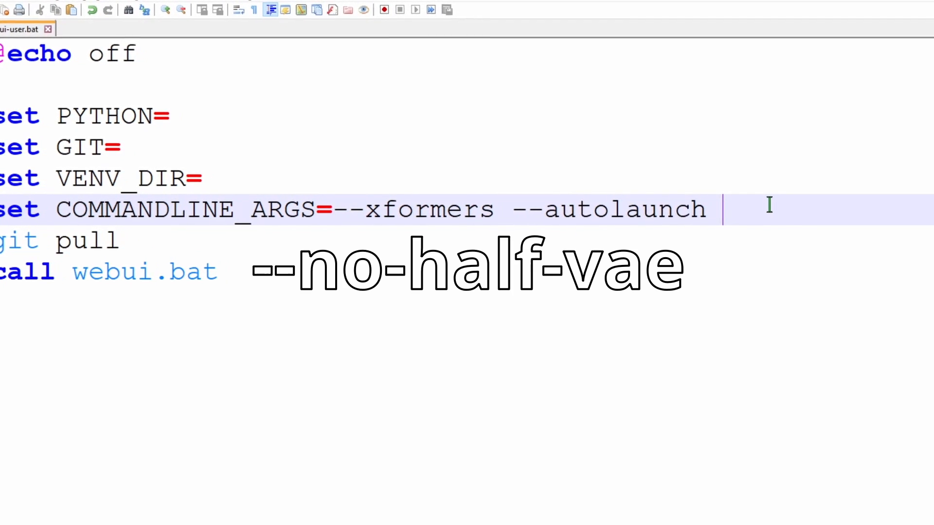
{"action": "type", "text": "--no-half-vae"}
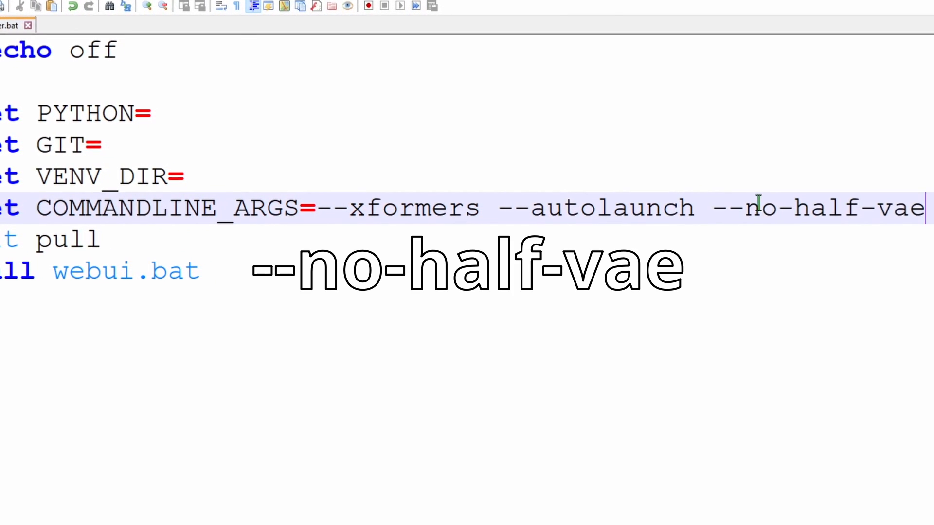
{"action": "left_click", "coordinate": [673, 387]}
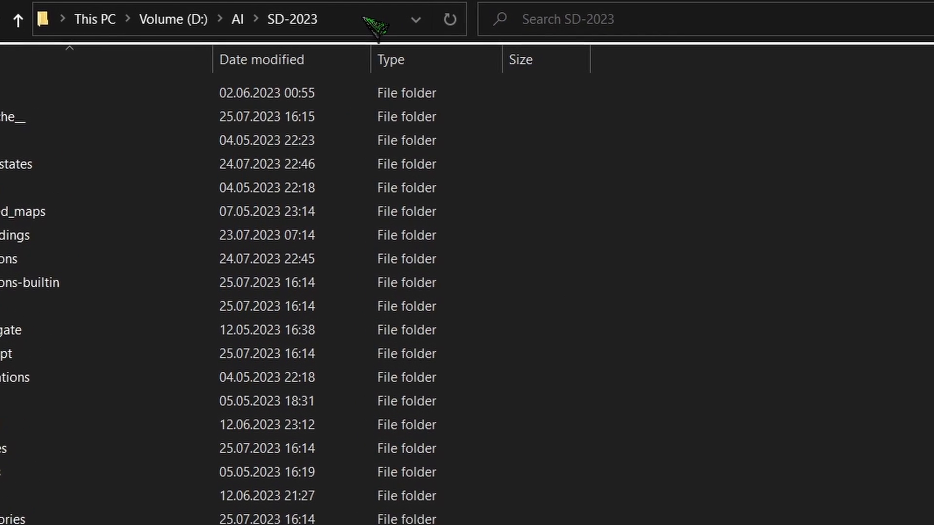
- Launch a command prompt from the SD-2023 folder's address bar to run git pull
{"action": "left_click", "coordinate": [365, 22]}
{"action": "type", "text": "cmd D:\\AI\\"}
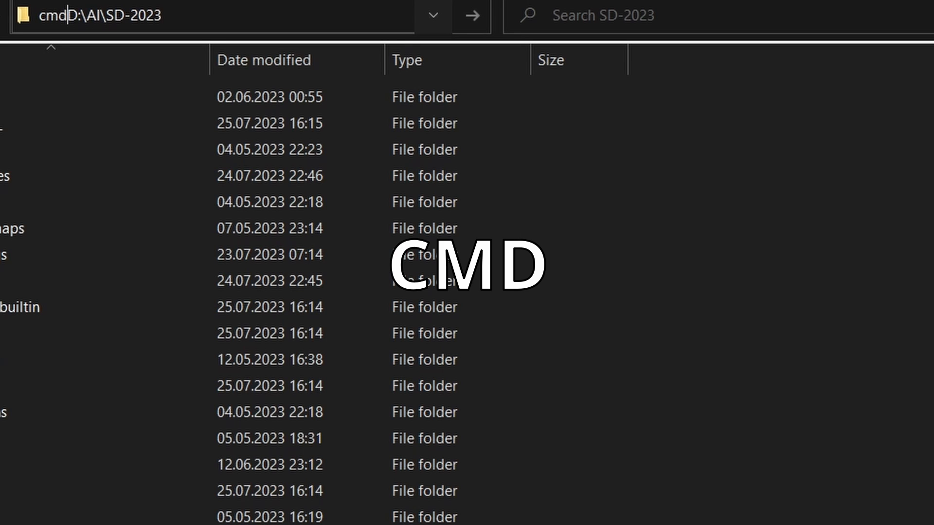
{"action": "key", "text": "Return"}
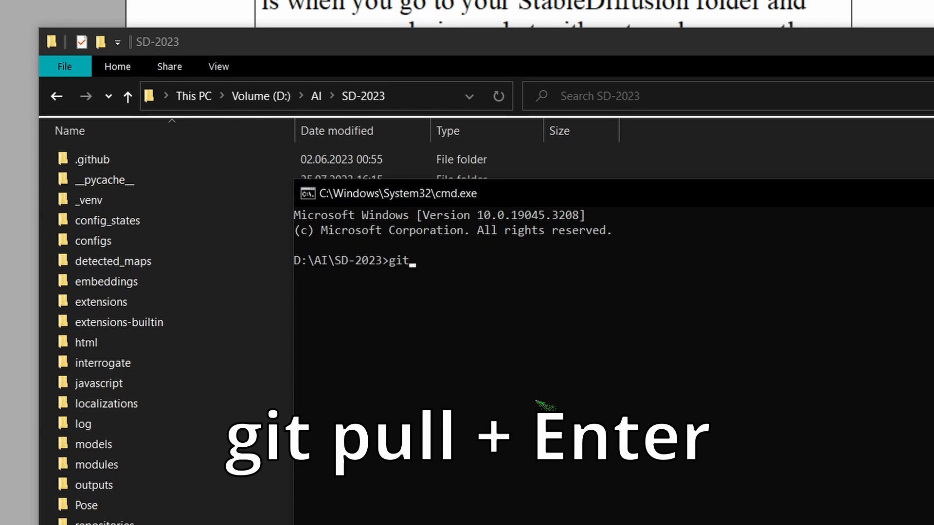
{"action": "type", "text": "p"}
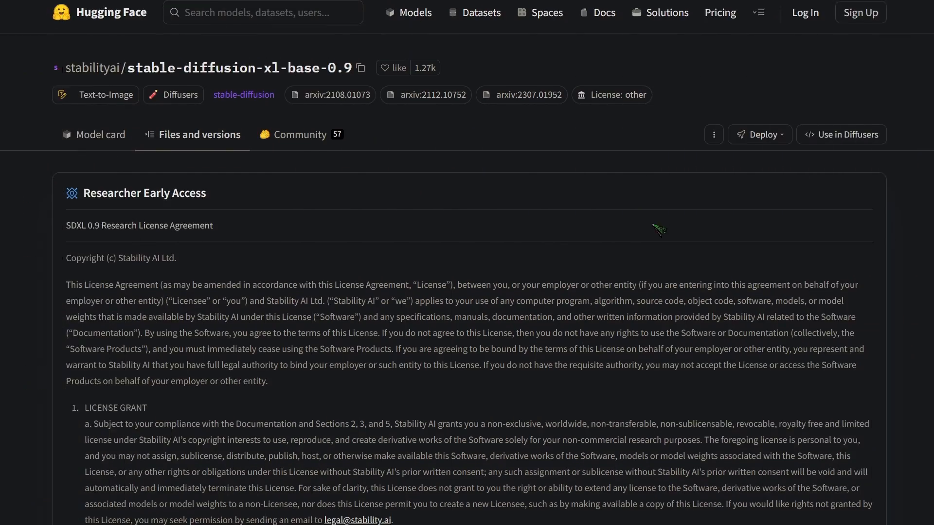
{"action": "scroll", "coordinate": [657, 223], "scroll_direction": "down", "scroll_amount": 4}
{"action": "scroll", "coordinate": [657, 223], "scroll_direction": "down", "scroll_amount": 4}
{"action": "scroll", "coordinate": [642, 182], "scroll_direction": "down", "scroll_amount": 4}
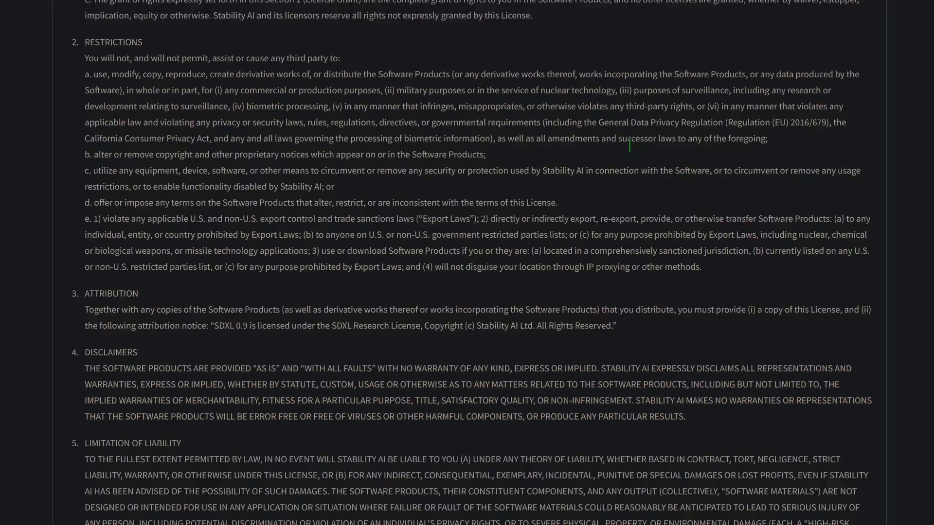
{"action": "scroll", "coordinate": [632, 150], "scroll_direction": "down", "scroll_amount": 4}
{"action": "scroll", "coordinate": [632, 149], "scroll_direction": "down", "scroll_amount": 4}
{"action": "scroll", "coordinate": [632, 150], "scroll_direction": "down", "scroll_amount": 4}
{"action": "scroll", "coordinate": [642, 140], "scroll_direction": "down", "scroll_amount": 4}
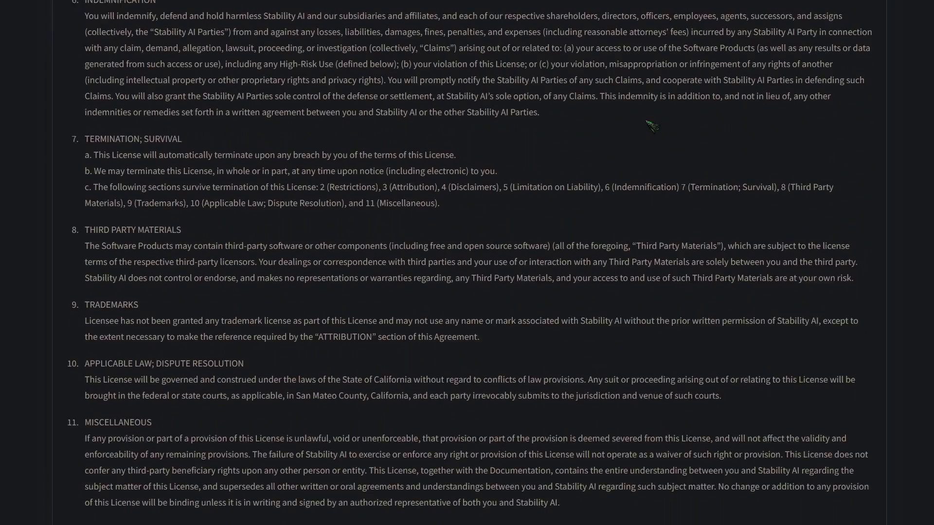
{"action": "scroll", "coordinate": [650, 130], "scroll_direction": "down", "scroll_amount": 3}
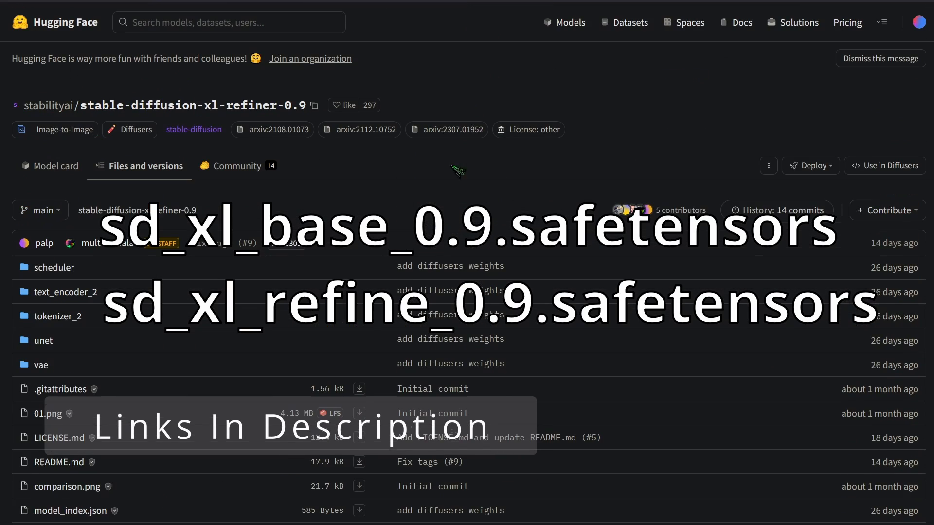
{"action": "scroll", "coordinate": [458, 170], "scroll_direction": "down", "scroll_amount": 2}
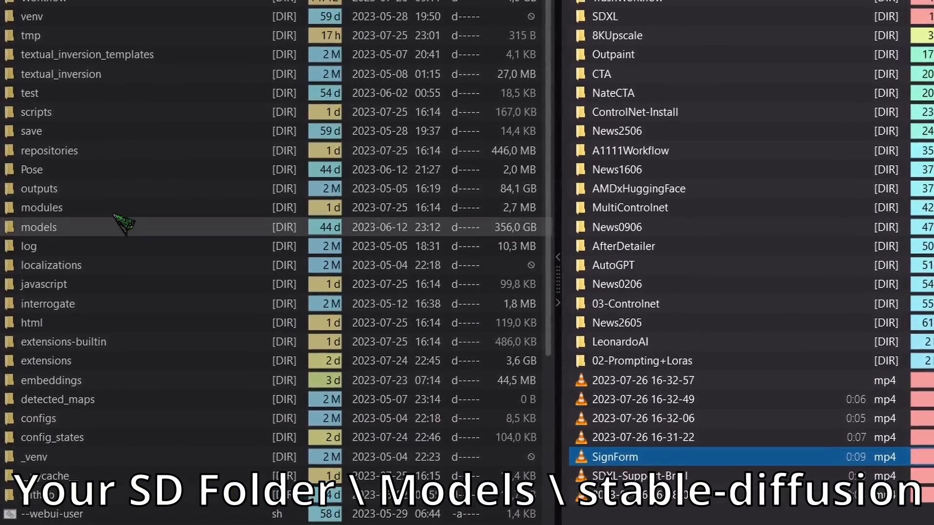
- Enter the models folder of the SD-2023 install
{"action": "double_click", "coordinate": [35, 209]}
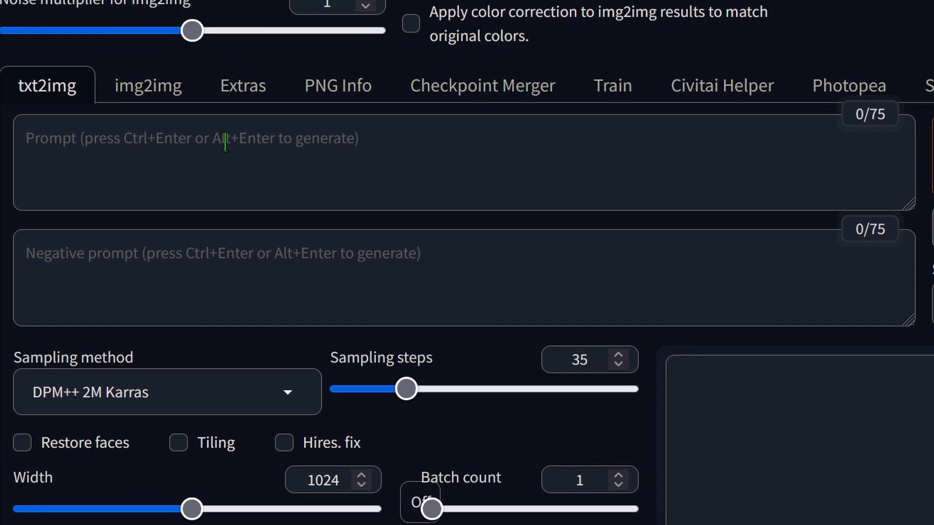
- Paste the rainy-cafe girl prompt and long negative prompt, set batch count 4, and generate
{"action": "type", "text": "girl, sitting in cafe, drinking tee, looking out of window, rainy day, photorealistic, 8k,, ((award winning,full body photo of person,)), (8k, RAW photo, best quality, ultra high res, photorealistic, masterpiece, ultra-detailed, Unreal Engine),highres, masterpiece , Photo, (sharp focus:1.2), (realistic:1.3),(photorealistic:1.3),ultra-detailed, (high detailed skin:1.2), 8k uhd, dslr, soft lighting, high quality, Fujifilm XT3, best quality, beautiful lighting,cinematic lighting , depth of field. 4K, HDR."}
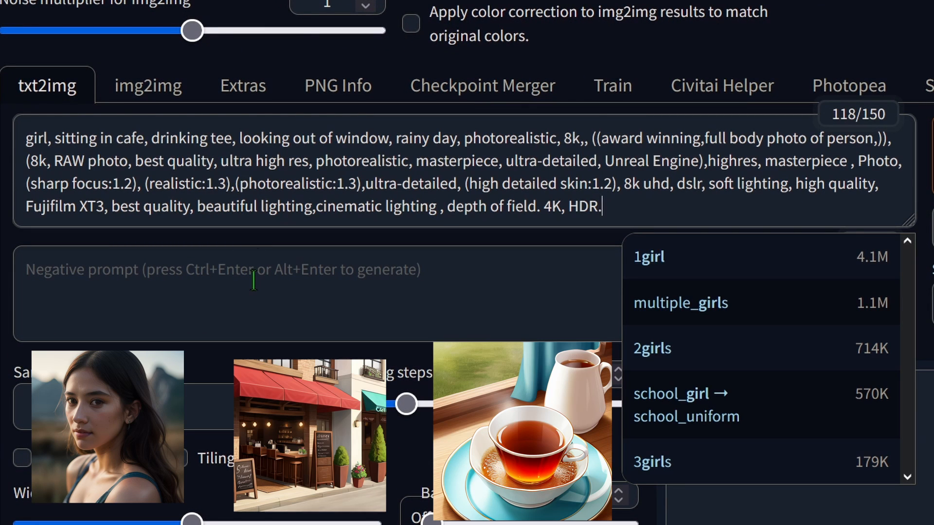
{"action": "left_click", "coordinate": [254, 281]}
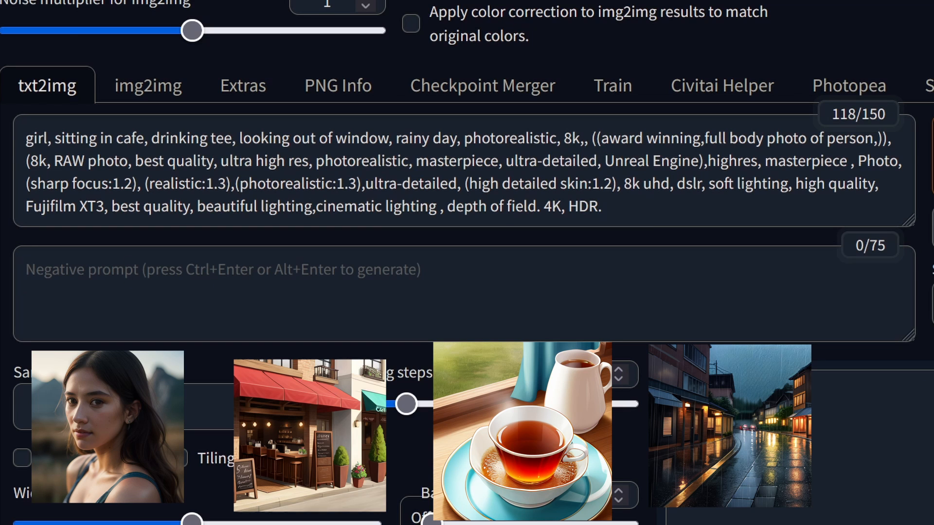
{"action": "type", "text": "nsfw,canvas frame, (high contrast:1.2), (over saturated:1.2), (glossy:1.1), cartoon, 3d, ((disfigured)), ((bad art)), ((b&w)), blurry, ((bad anatomy)), (((bad proportions))), ((extra limbs)), cloned face, (((disfigured))), extra limbs, (bad anatomy), gross proportions, (malformed limbs), ((missing arms)), ((missing legs)), (((extra arms))), (((extra legs))), mutated hands, (fused fingers), (too many fingers), (((long neck))), Photoshop, video game, ugly, tiling, poorly drawn hands, 3d render"}
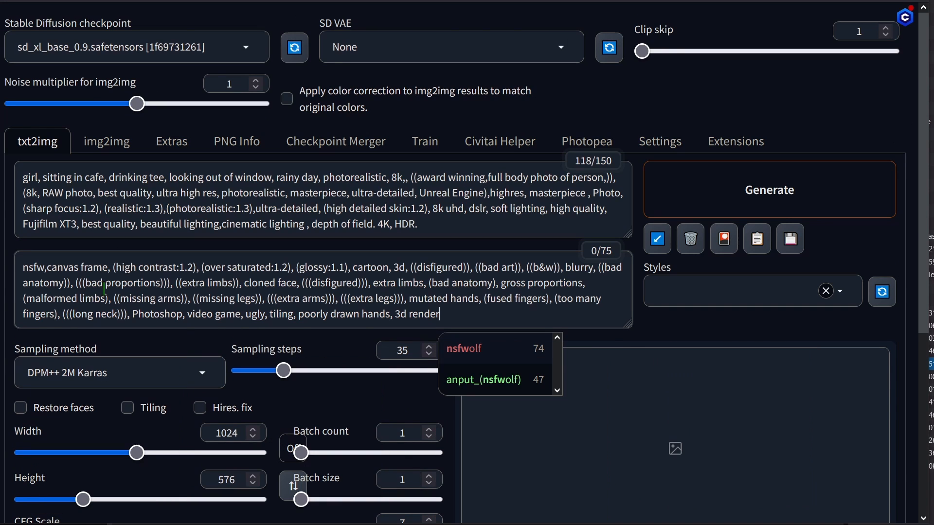
{"action": "scroll", "coordinate": [291, 402], "scroll_direction": "down", "scroll_amount": 2}
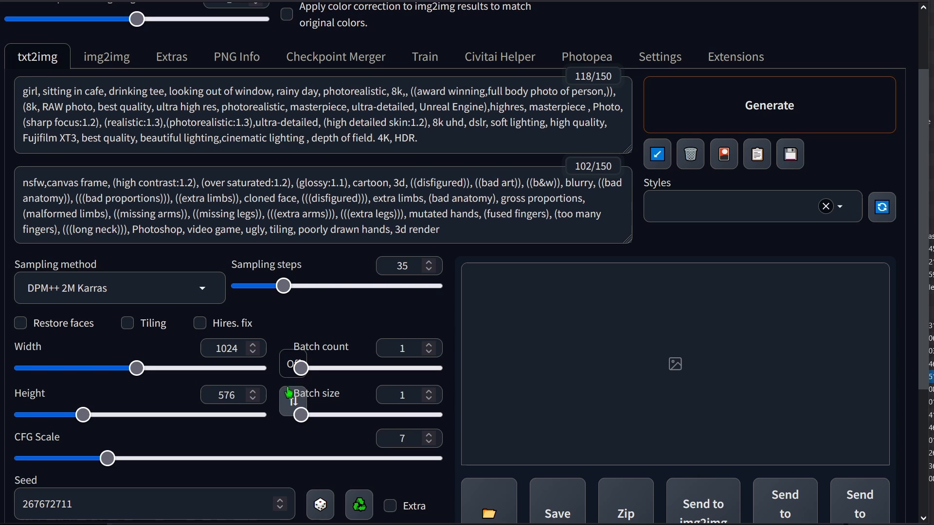
{"action": "left_click_drag", "start_coordinate": [301, 367], "coordinate": [315, 368]}
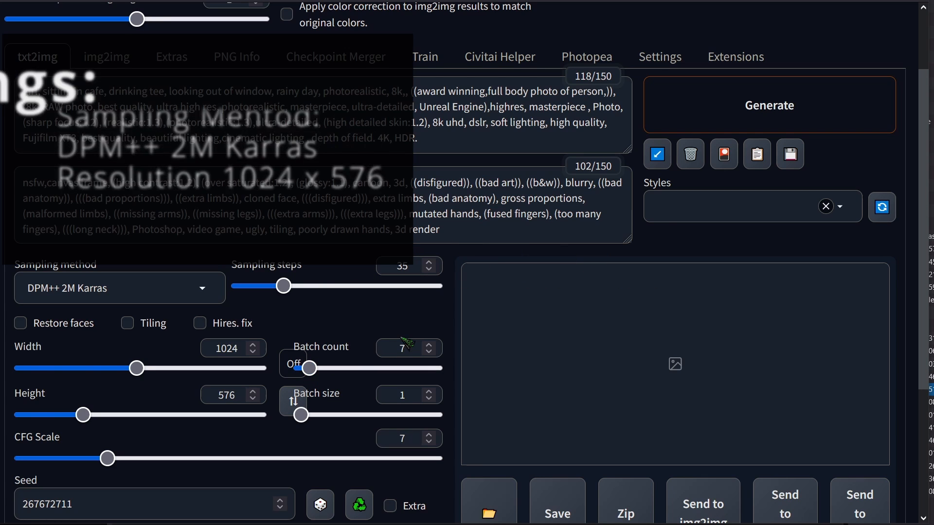
{"action": "double_click", "coordinate": [402, 348]}
{"action": "type", "text": "4"}
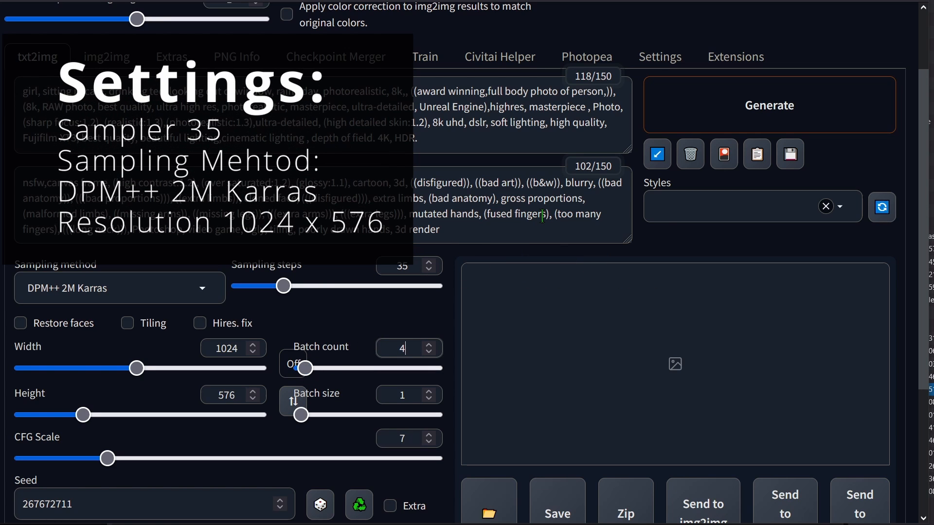
{"action": "key", "text": "ctrl+Return"}
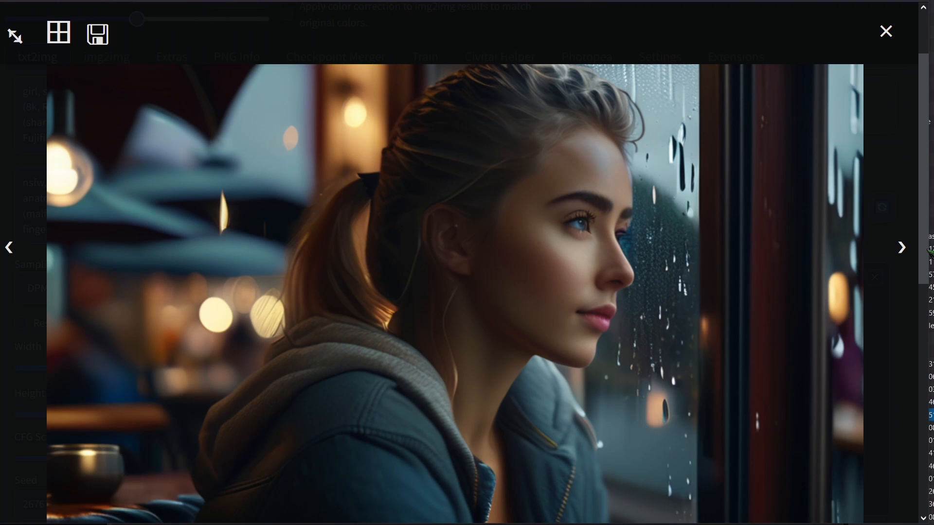
- Browse the generated rainy-cafe images full-size, close the viewer and pick one thumbnail
{"action": "left_click", "coordinate": [904, 250]}
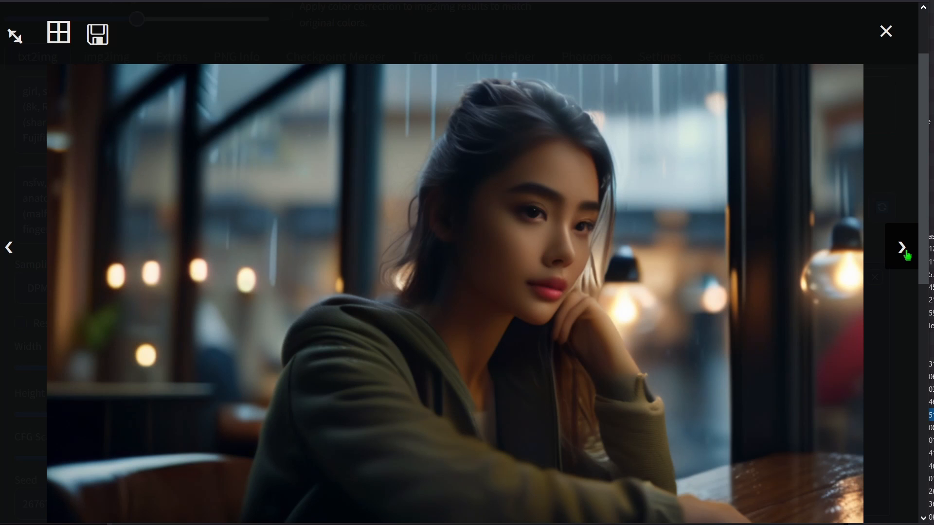
{"action": "left_click", "coordinate": [904, 249]}
{"action": "left_click", "coordinate": [903, 249]}
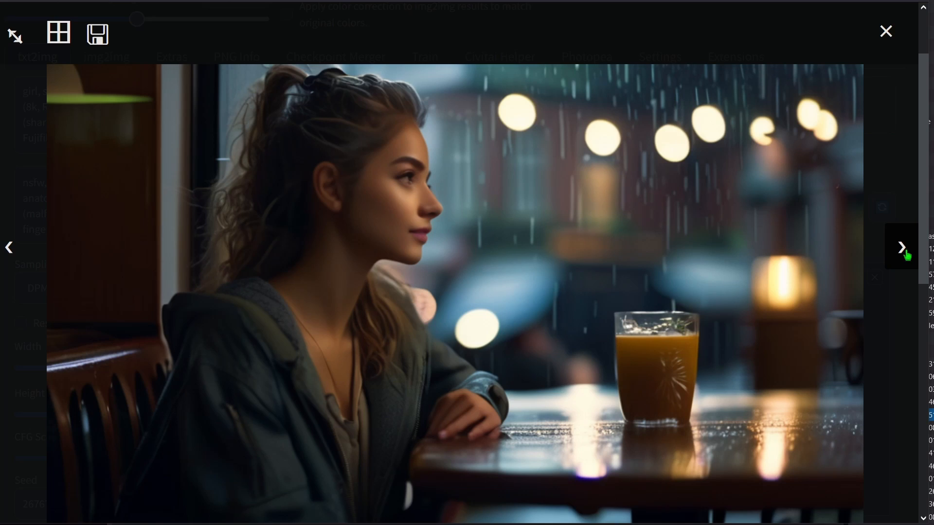
{"action": "key", "text": "Escape"}
{"action": "left_click", "coordinate": [641, 494]}
{"action": "scroll", "coordinate": [640, 439], "scroll_direction": "down", "scroll_amount": 3}
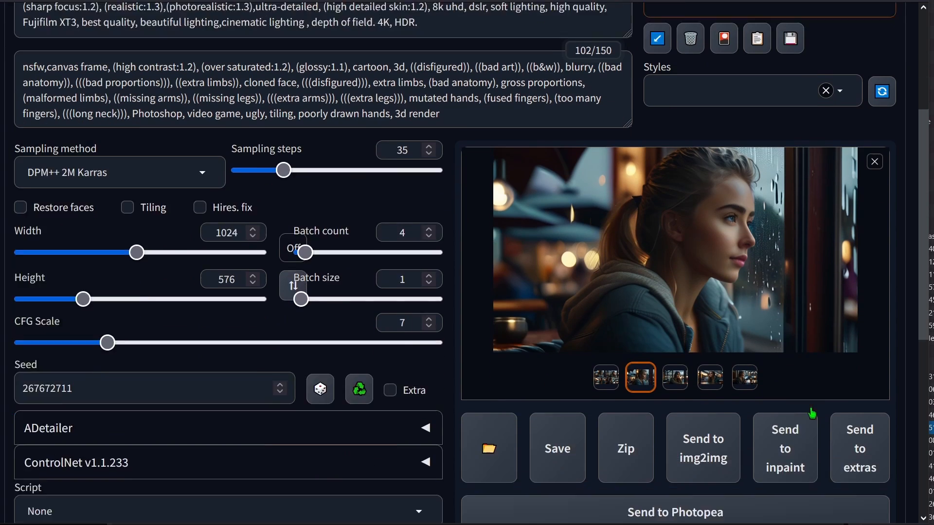
- Send the chosen image to img2img and switch the checkpoint to sd_xl_refiner_0.9.safetensors
{"action": "left_click", "coordinate": [703, 409]}
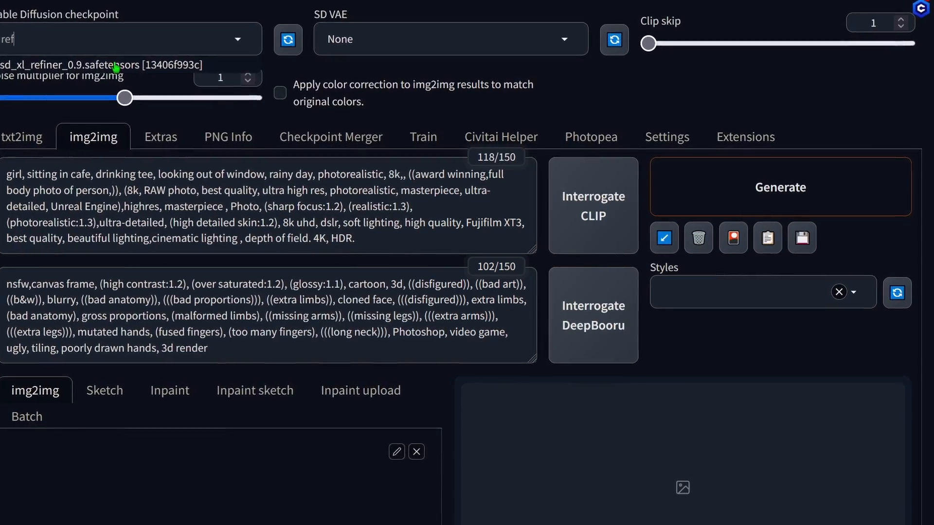
{"action": "left_click", "coordinate": [115, 68]}
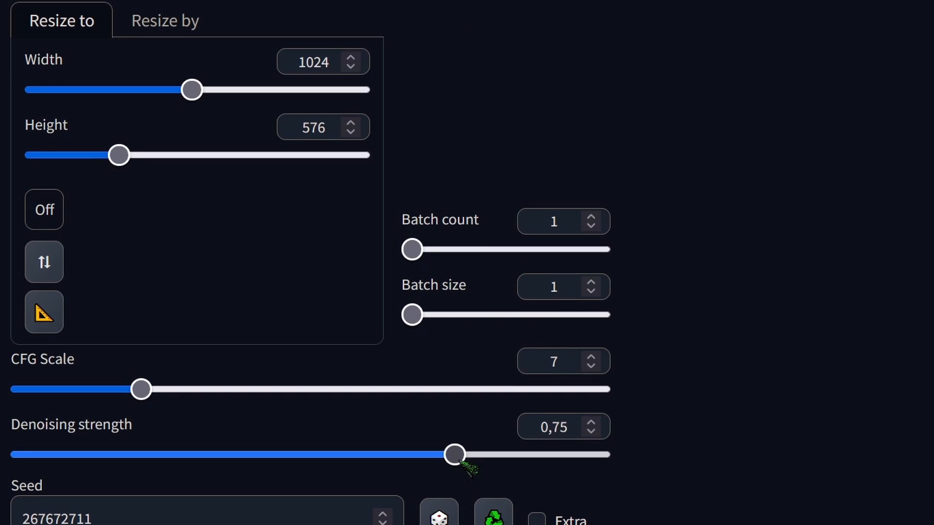
- Lower the img2img denoising strength from 0.75 to about 0.29 for the refiner pass
{"action": "left_click_drag", "start_coordinate": [363, 456], "coordinate": [264, 456]}
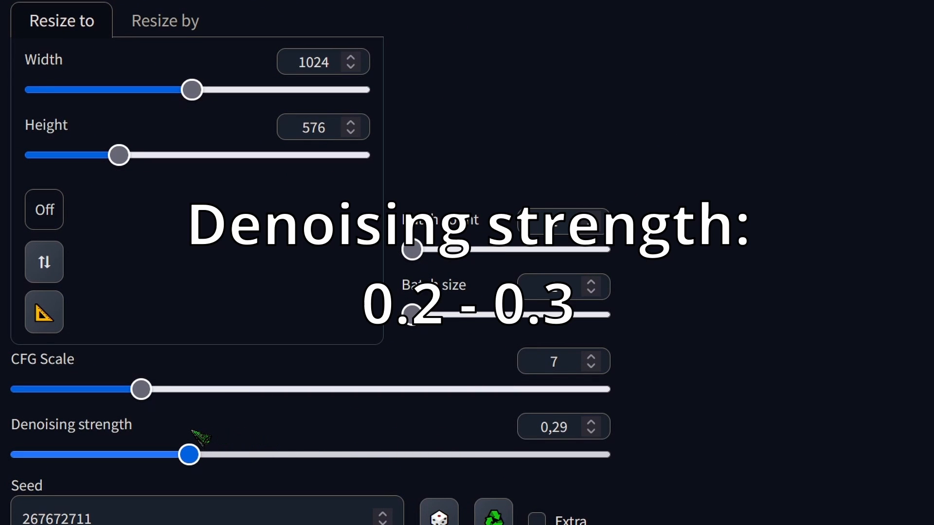